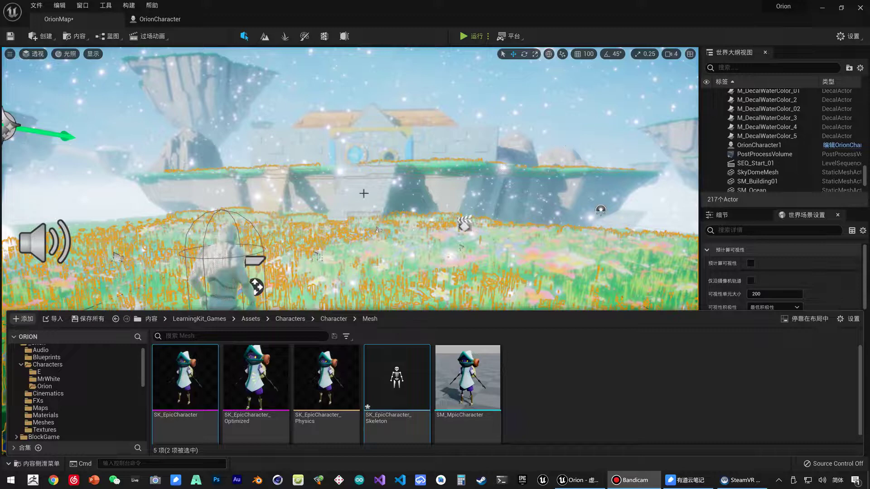
Select the OrionCharacter1 actor in the level and look up its OrionCharacter asset in the _Orion/Characters/Orion folder.
click(236, 250)
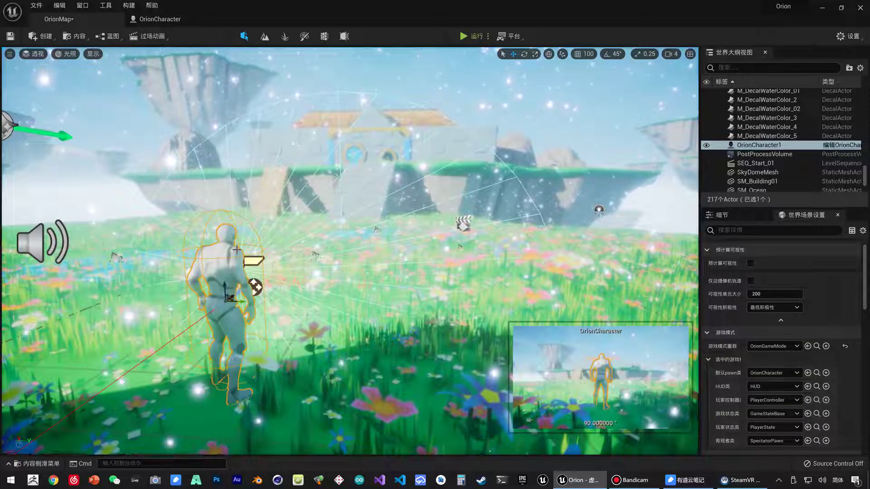
key(ctrl+space)
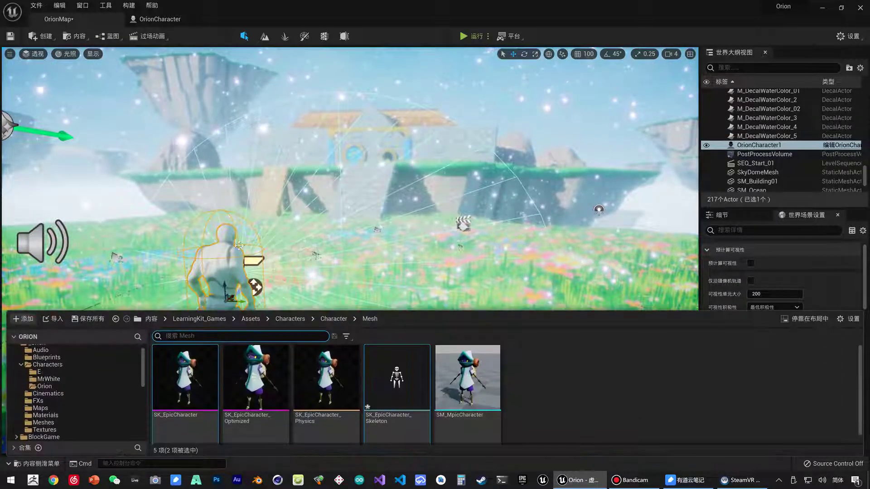
click(59, 386)
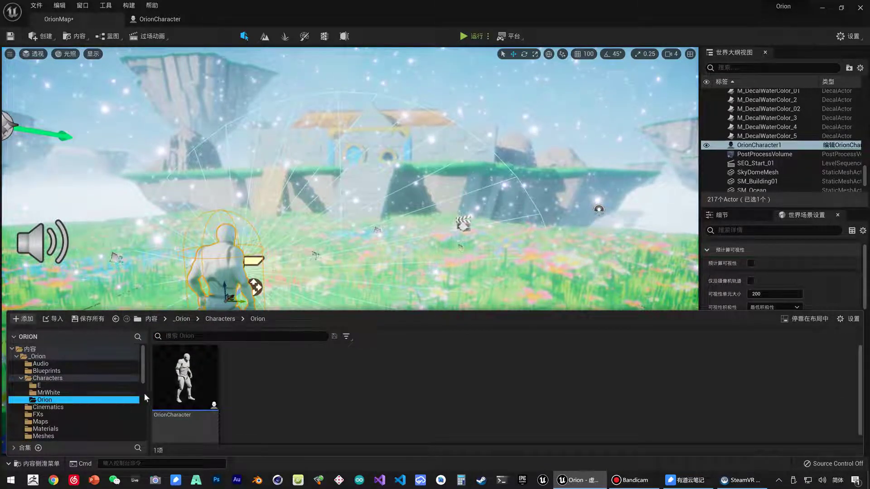
click(216, 353)
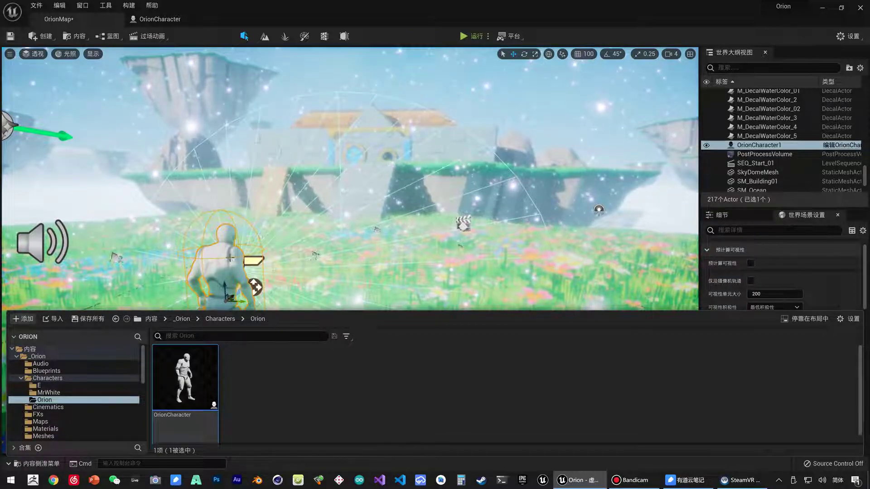
right_drag(272, 261, 227, 272)
key(s)
mouse_move(305, 255)
right_down()
mouse_move(326, 254)
mouse_move(227, 250)
mouse_move(353, 267)
mouse_move(268, 256)
mouse_move(296, 265)
right_up()
key(d)
key(w)
Browse LearningKit_Games/Assets/Characters/Character and examine its Animations folder and the SK_EpicCharacter mesh and skeleton in its Mesh folder.
key(ctrl+space)
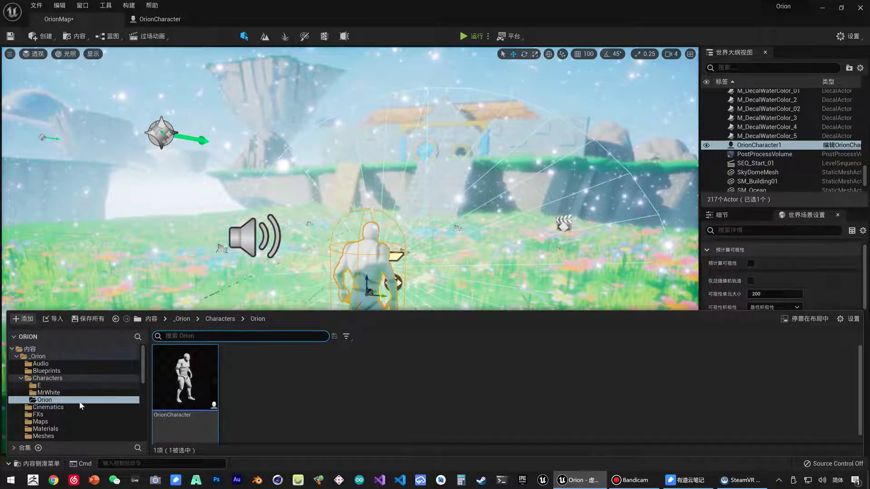
scroll(78, 402, down, 3)
scroll(78, 403, down, 4)
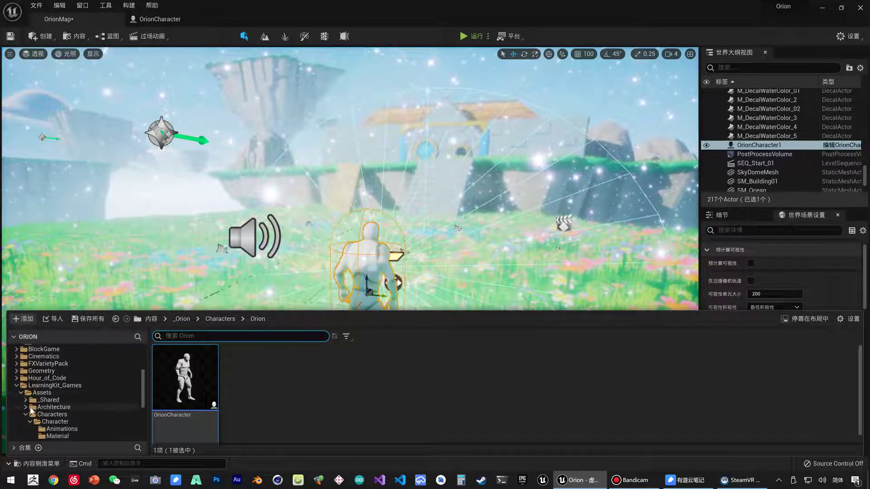
click(63, 385)
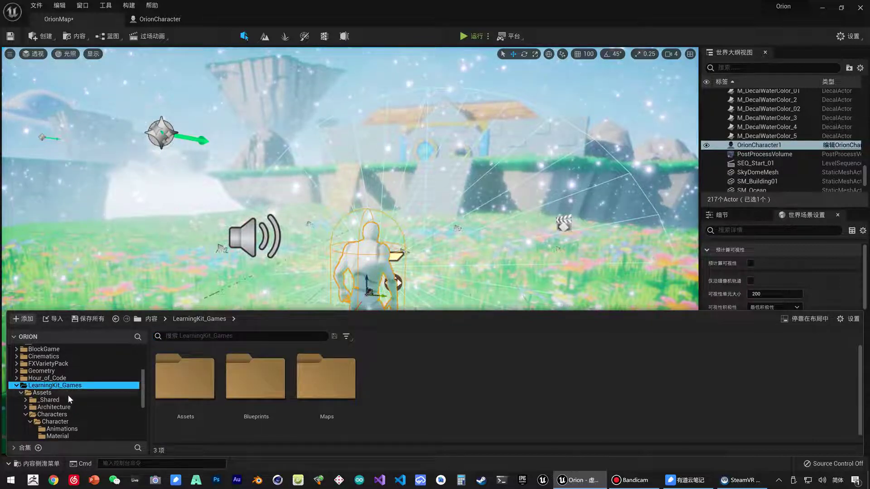
click(67, 393)
scroll(64, 396, down, 2)
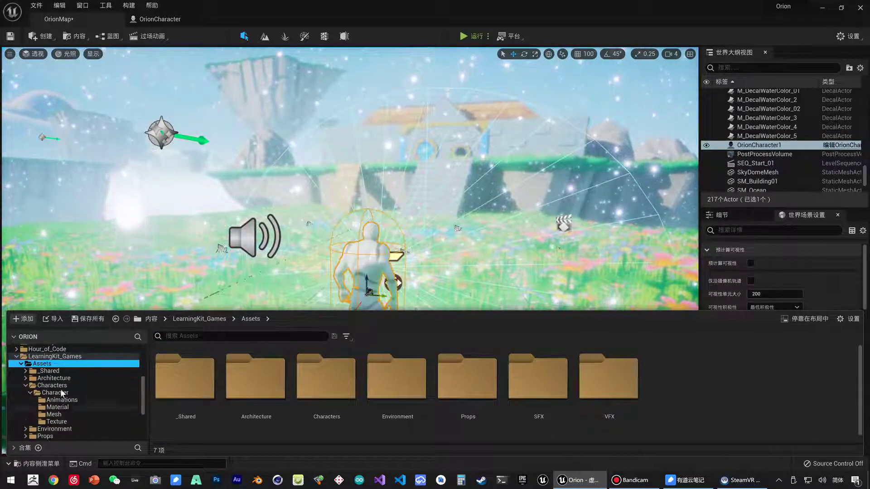
click(59, 385)
click(57, 393)
click(63, 400)
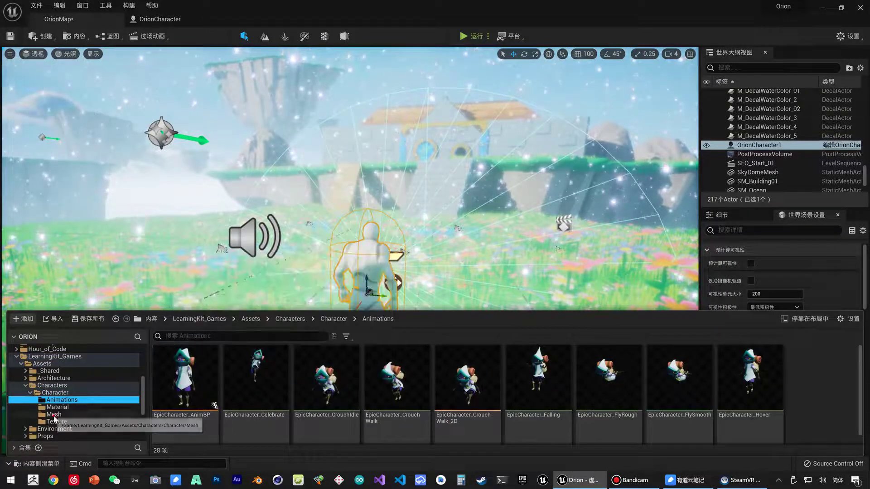
click(68, 414)
click(185, 378)
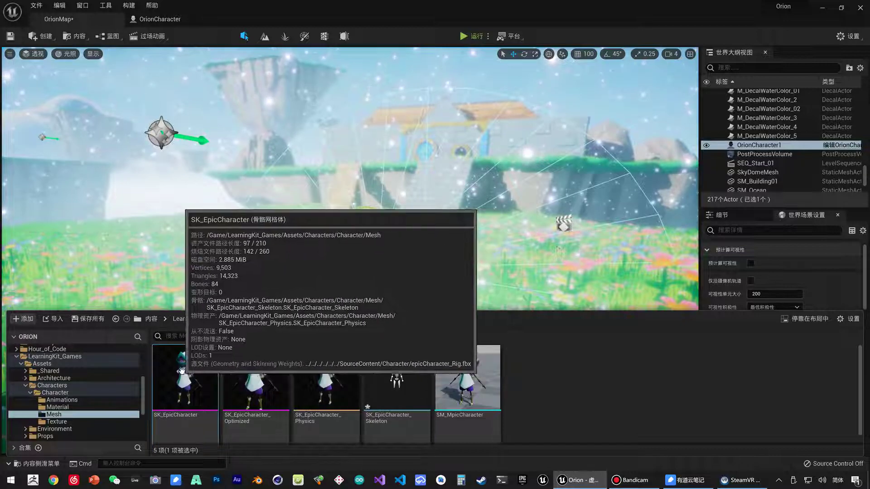
ctrl+click(383, 394)
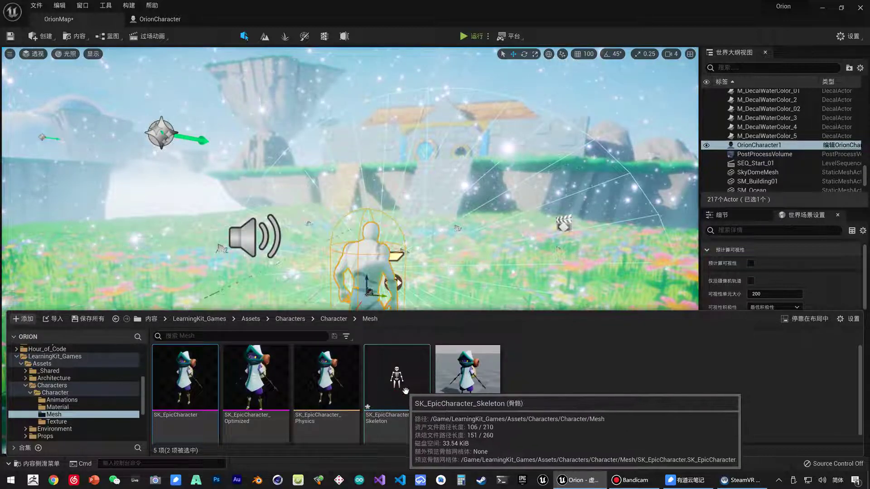
Create a folder named Mesh inside _Orion/Characters/Orion.
scroll(91, 399, up, 10)
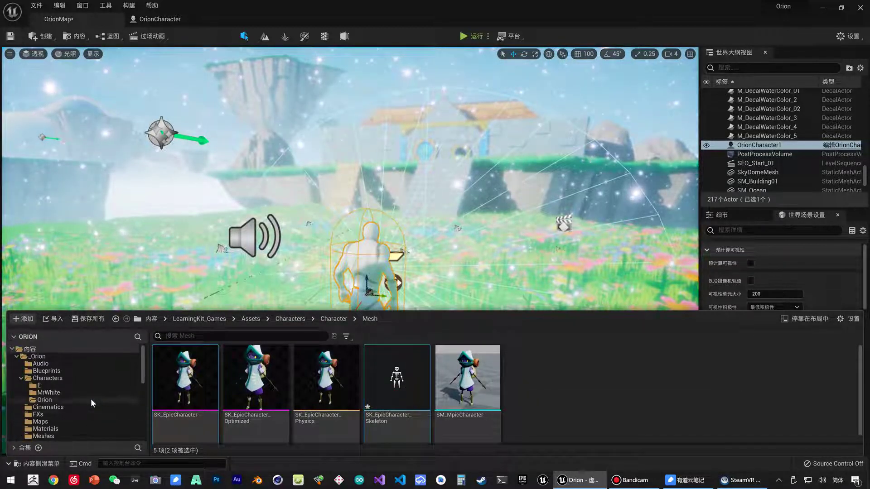
right_click(53, 399)
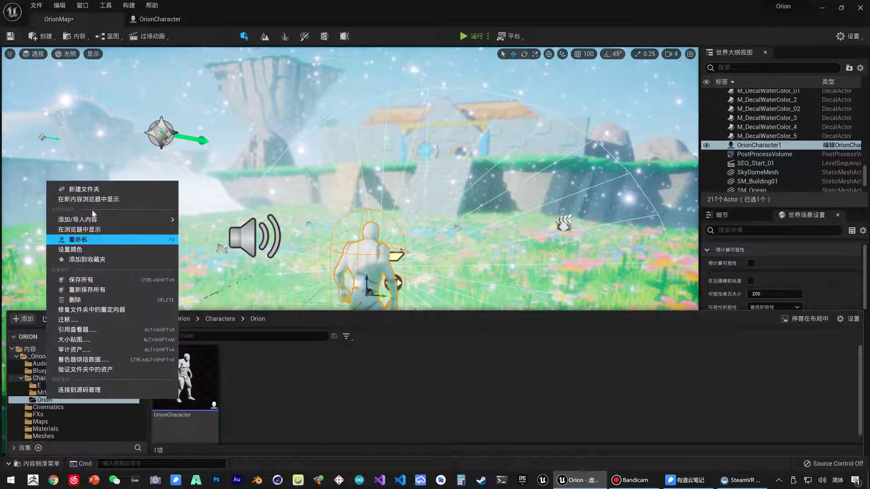
click(93, 191)
text(Mes)
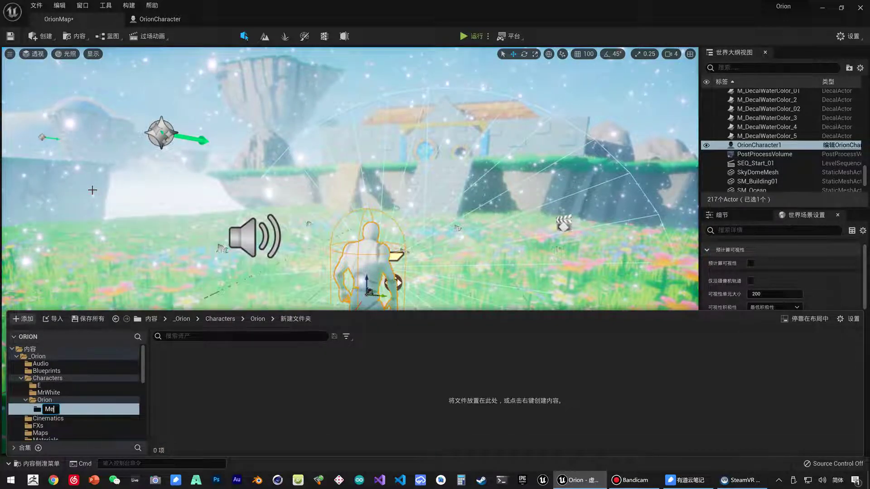
key(Return)
key(F2)
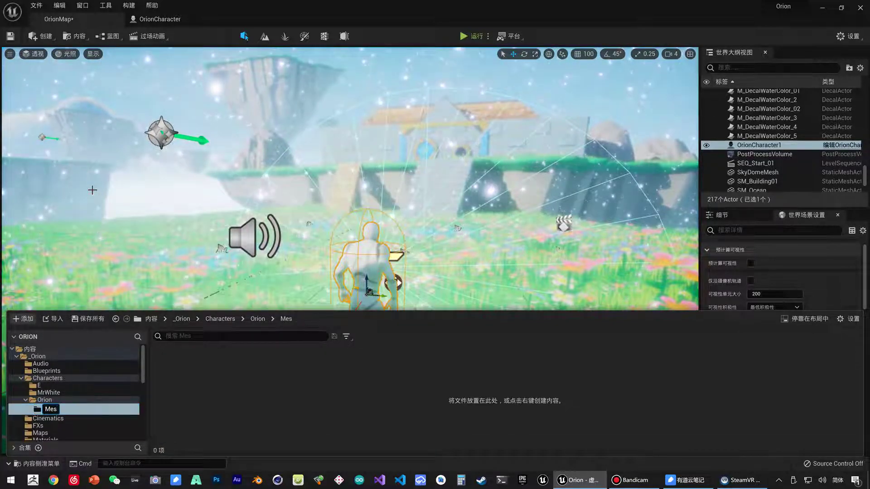
text(h)
key(Return)
Copy SK_EpicCharacter and SK_EpicCharacter_Skeleton from the LearningKit_Games character Mesh folder into the new Mesh folder under Orion.
scroll(90, 399, down, 5)
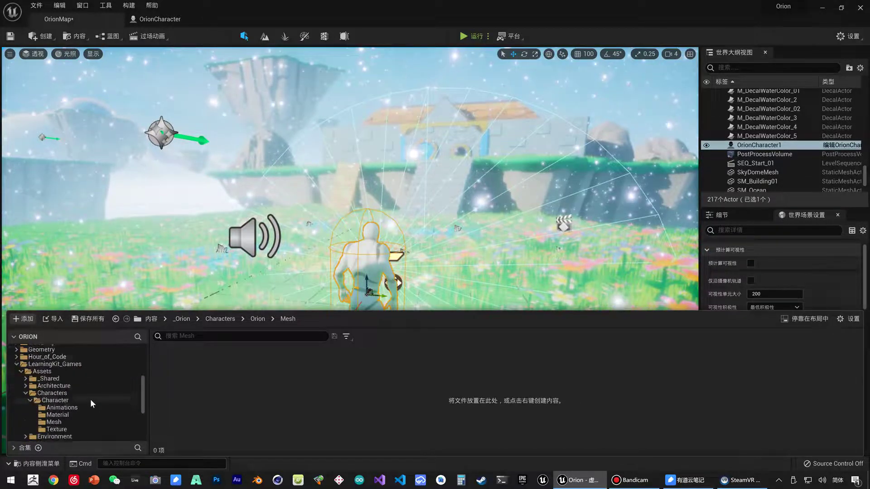
click(63, 407)
click(191, 386)
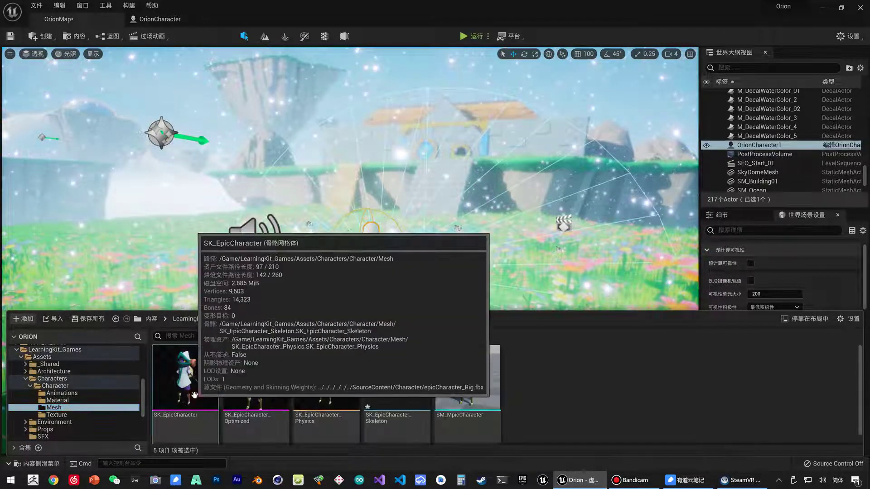
ctrl+click(394, 385)
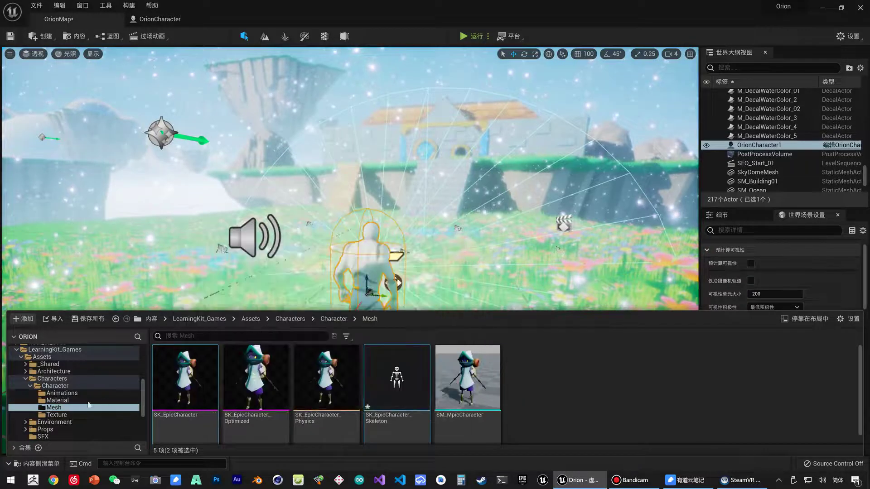
scroll(85, 402, up, 10)
drag(191, 389, 61, 409)
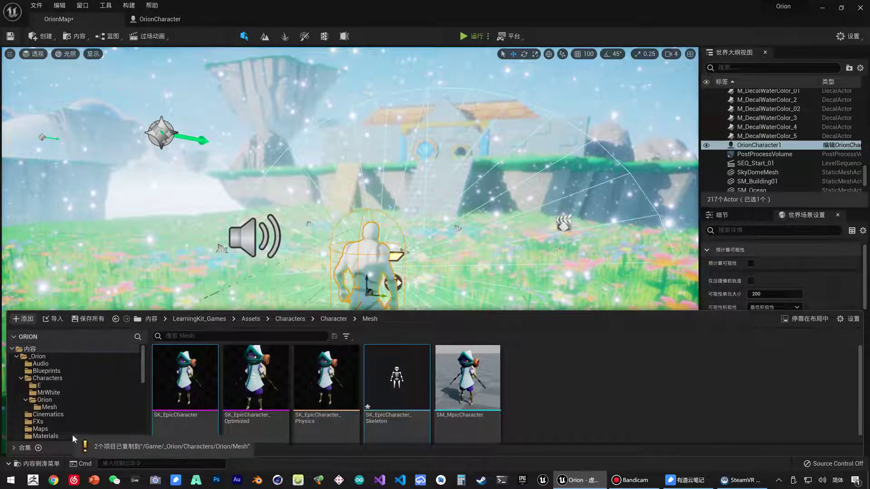
click(87, 438)
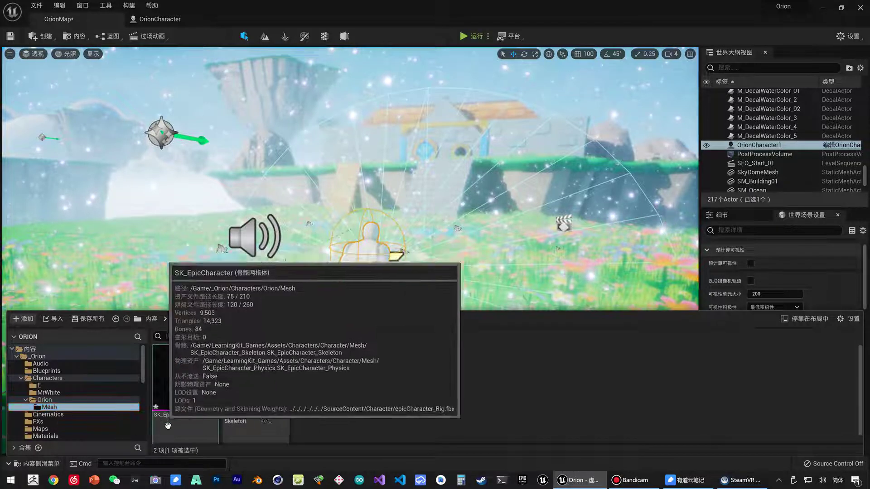
Delete the copied SK_EpicCharacter mesh from Orion's Mesh folder.
click(165, 407)
scroll(72, 390, down, 3)
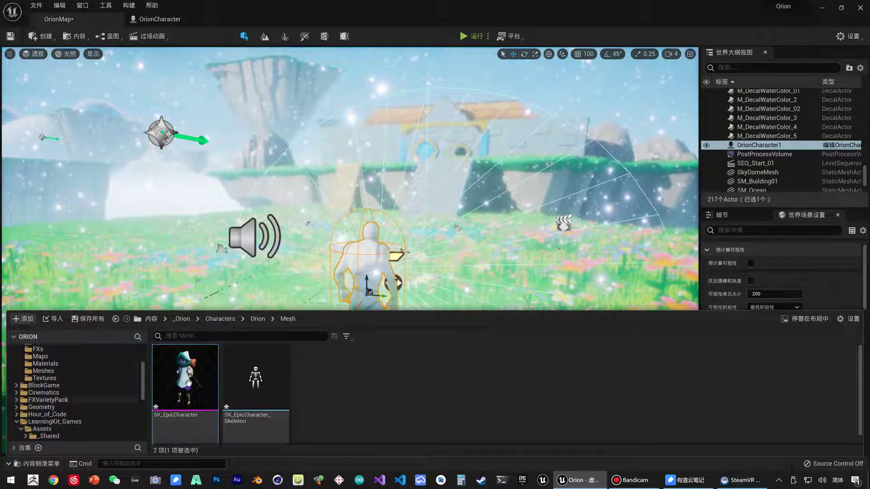
key(Delete)
click(382, 383)
Bring SK_EpicCharacter_Optimized from the LearningKit_Games character Mesh folder into Orion's Mesh folder and open that folder.
scroll(75, 409, down, 8)
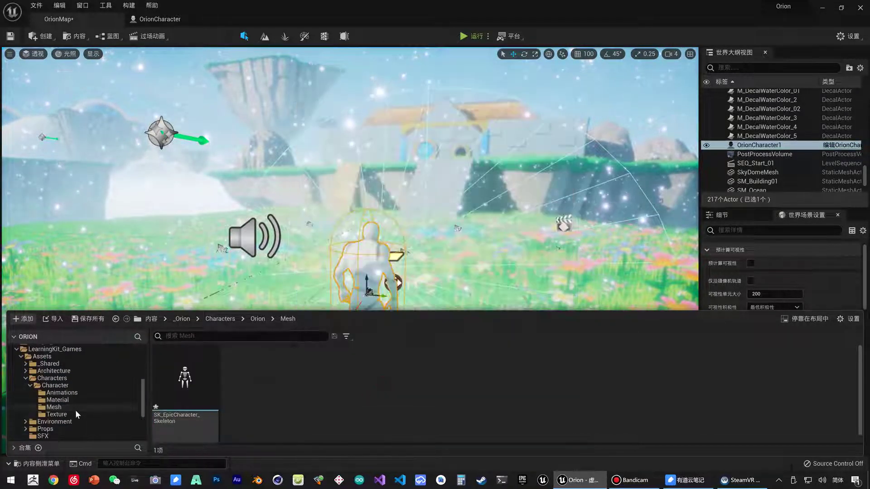
scroll(64, 386, up, 3)
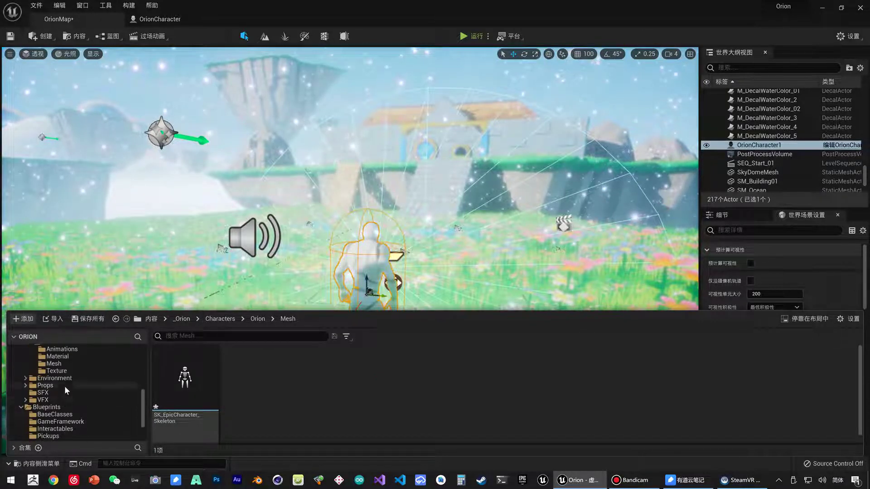
click(53, 378)
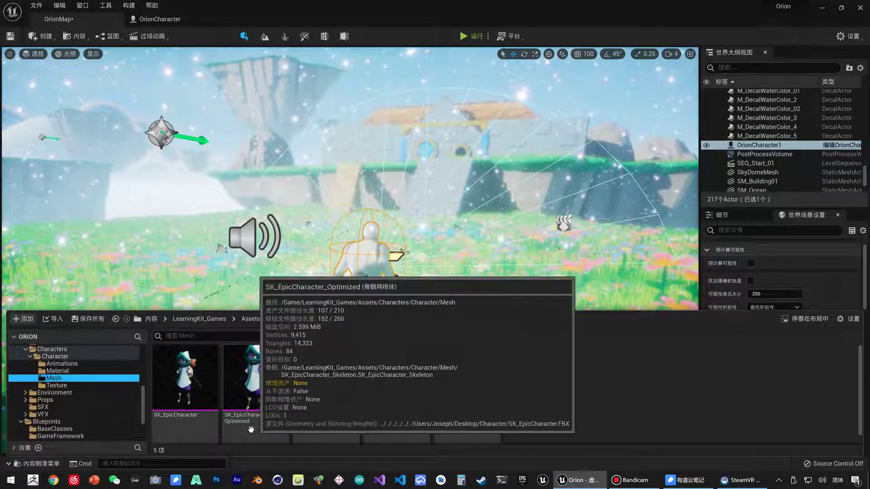
scroll(93, 403, up, 5)
scroll(94, 406, up, 3)
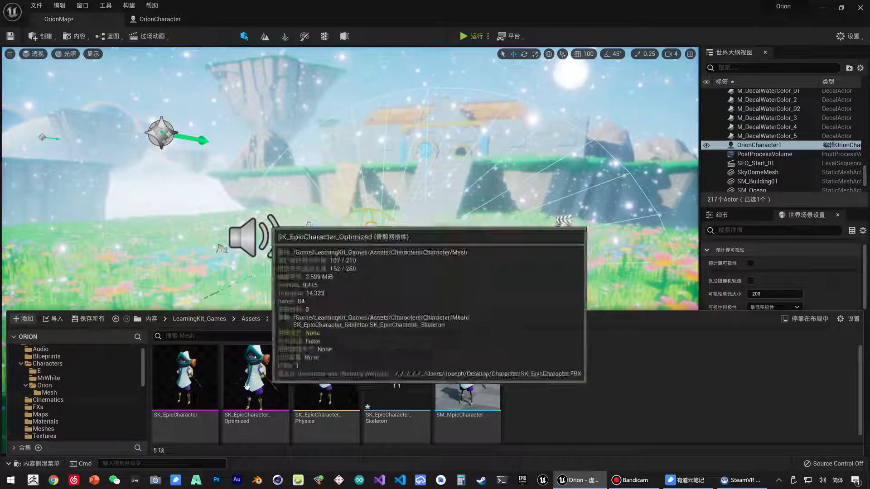
drag(247, 385, 53, 393)
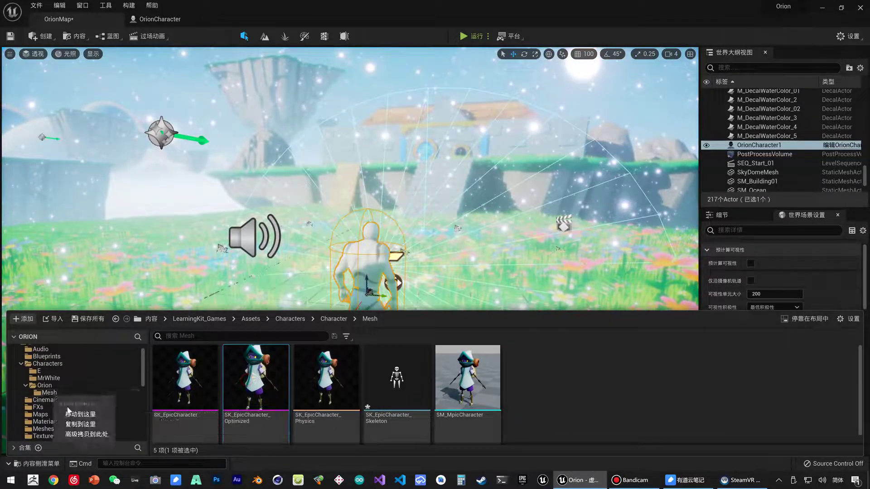
click(77, 414)
click(58, 393)
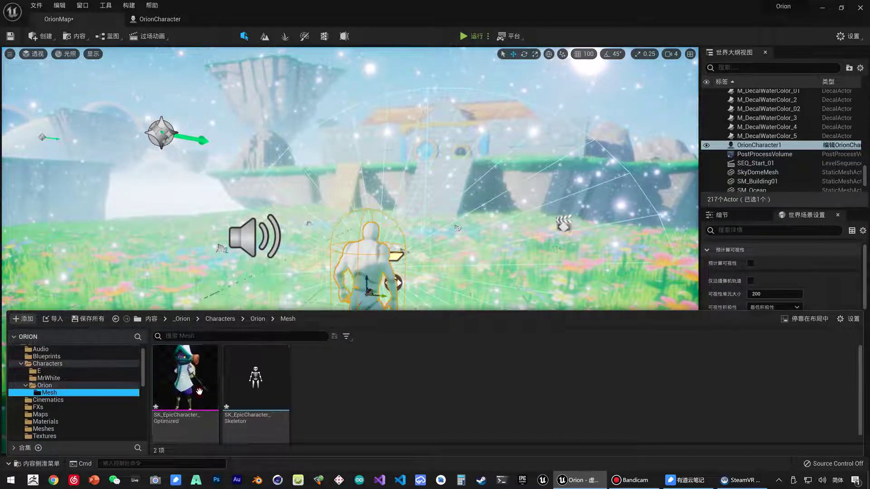
Rename the optimized character mesh as SK_OrionCharacter and the skeleton beside it as SK_OrionCharacter_Skeleton.
click(183, 410)
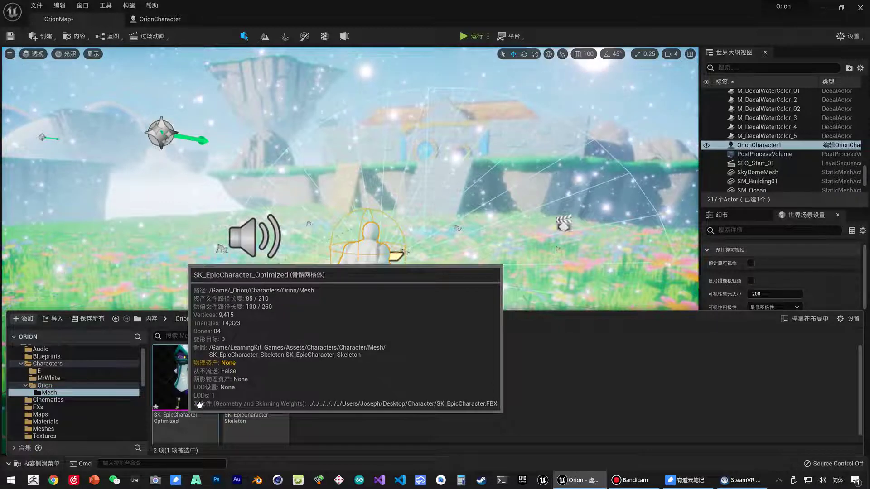
click(189, 420)
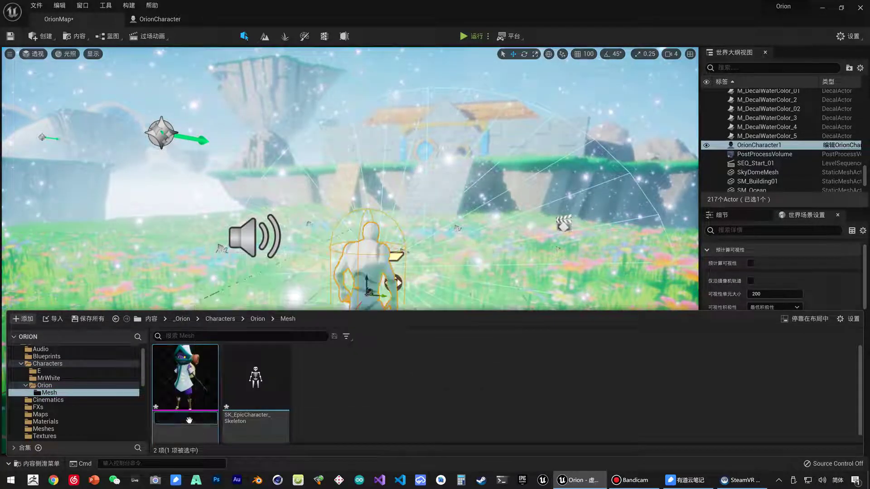
click(202, 417)
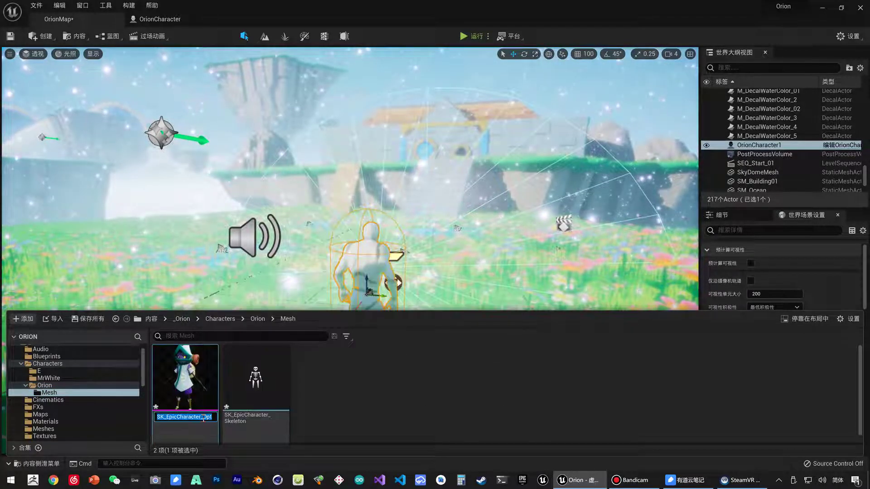
key(BackSpace)
key(BackSpace)
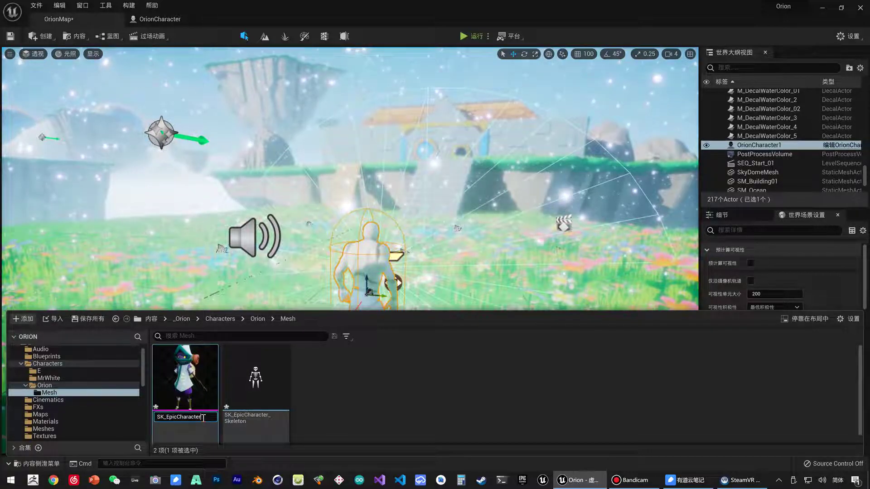
key(Left)
key(Left)
key(Left)
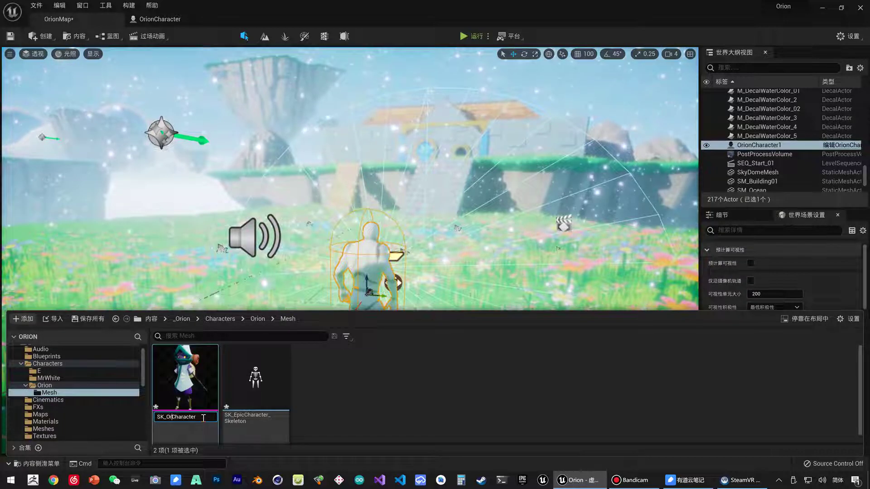
text(Orion)
key(Return)
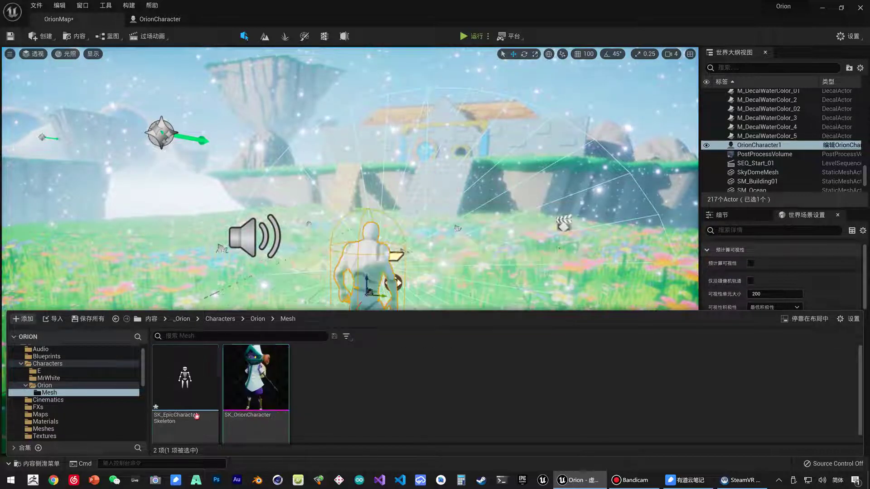
click(172, 419)
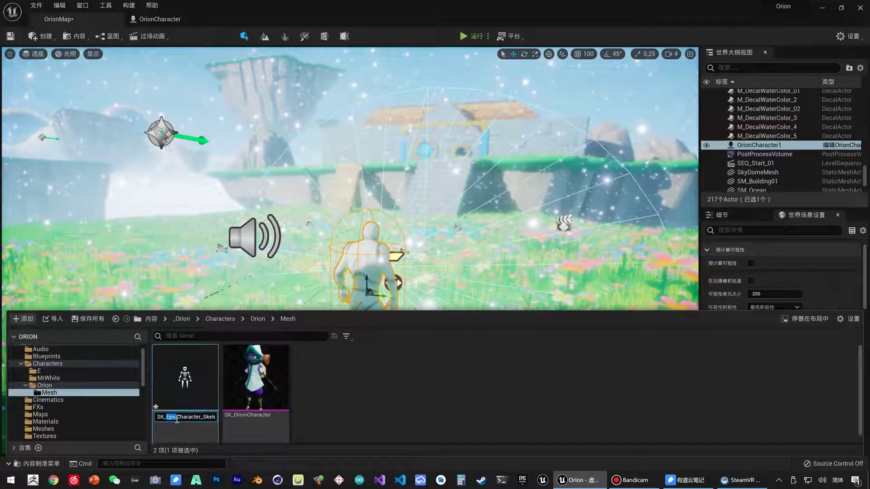
key(Return)
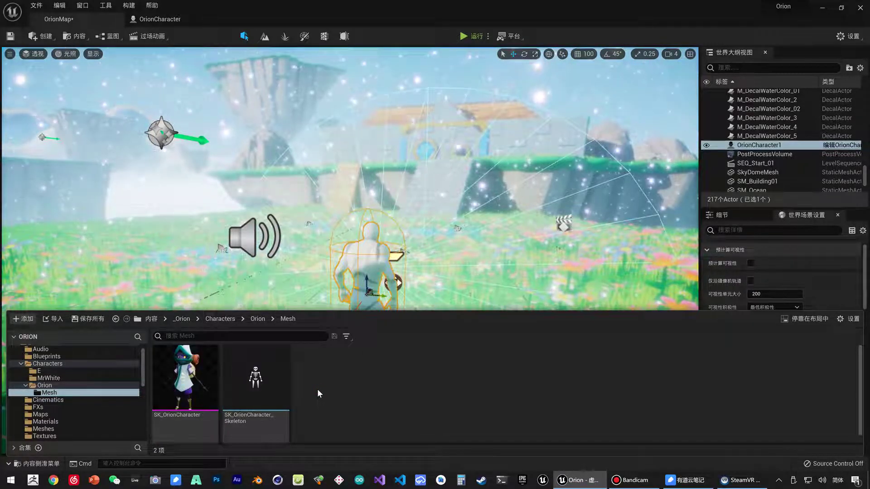
Assign SK_OrionCharacter_Skeleton as the skeleton of the SK_OrionCharacter mesh in Orion's Mesh folder.
click(199, 397)
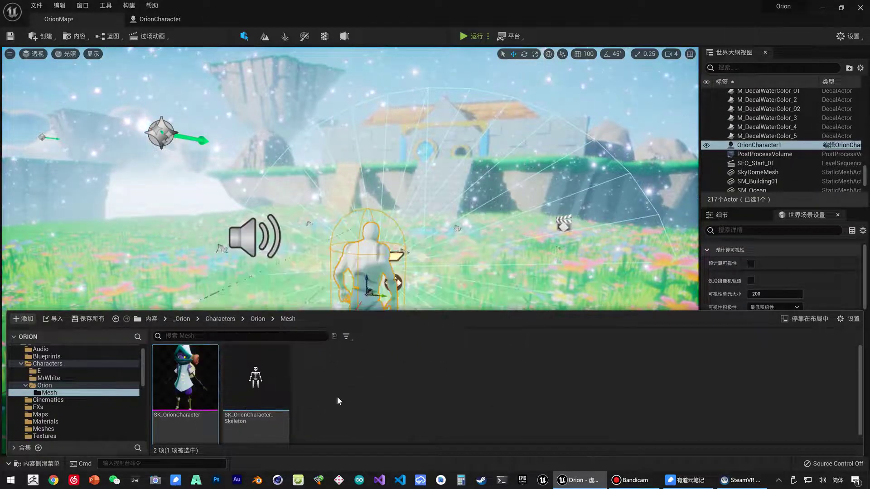
right_click(193, 386)
mouse_move(251, 117)
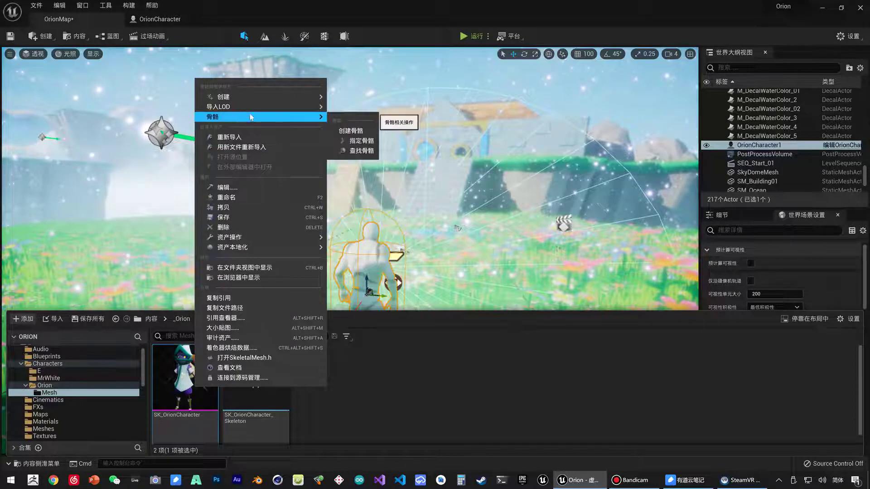
click(362, 141)
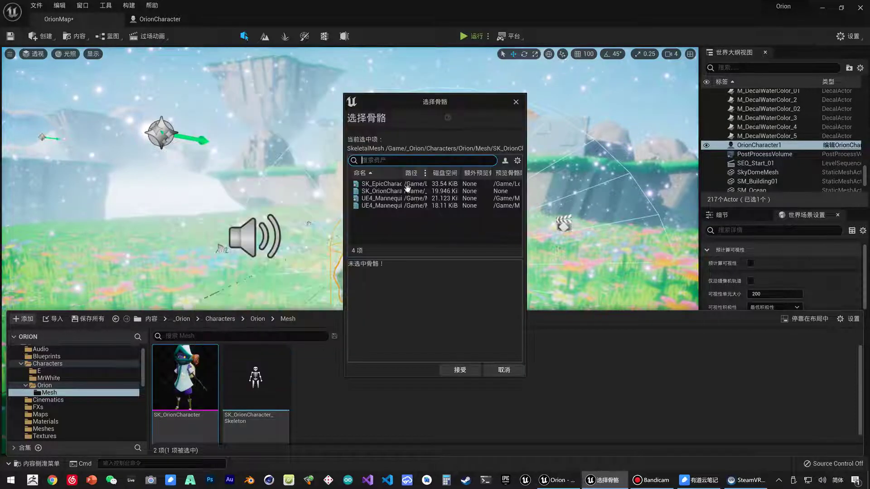
click(373, 191)
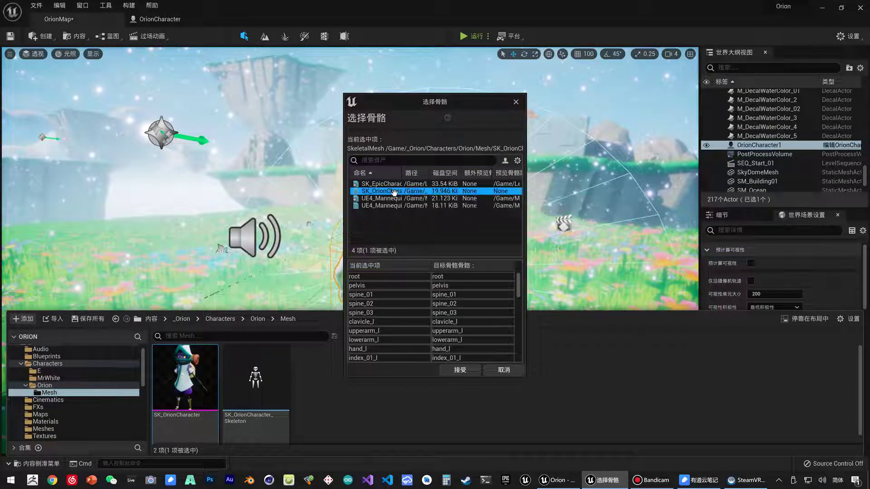
click(460, 370)
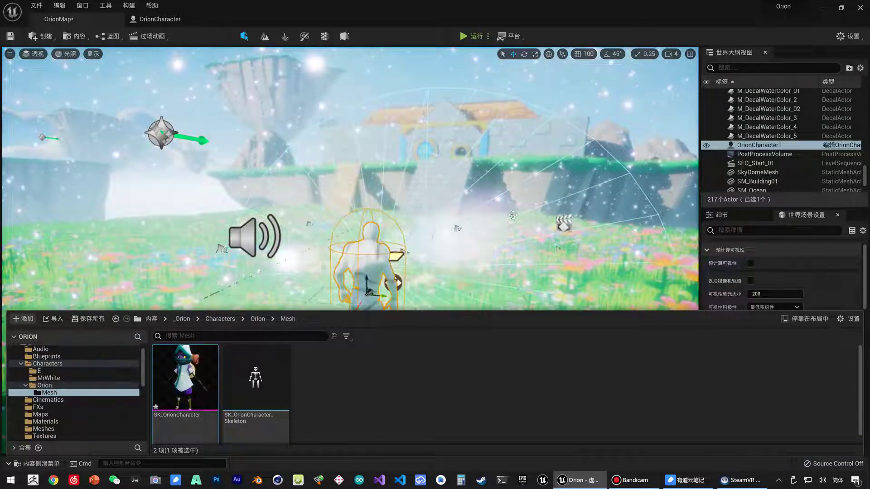
Set the skeletal mesh of the OrionCharacter blueprint's inherited mesh component to SK_OrionCharacter and compile the blueprint.
click(44, 386)
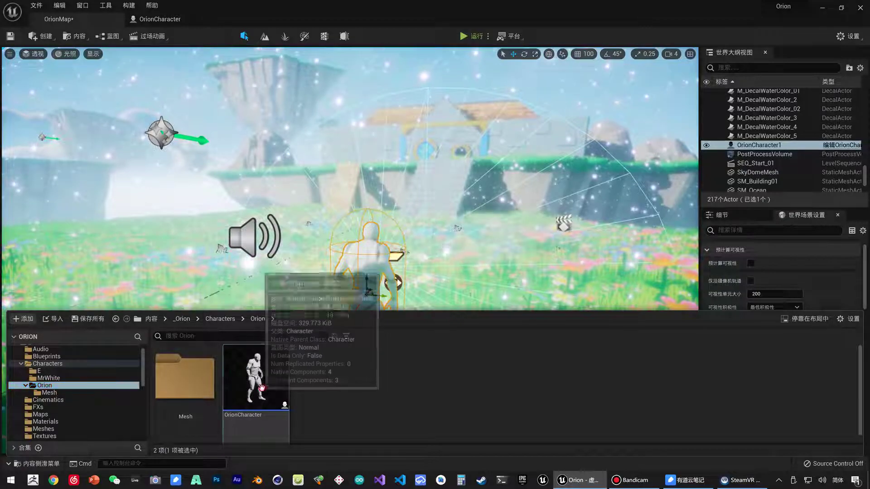
click(368, 248)
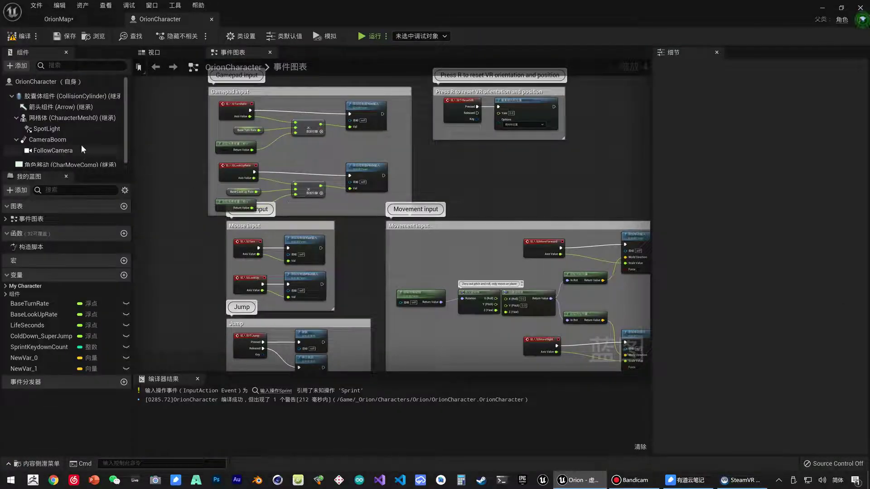
click(57, 120)
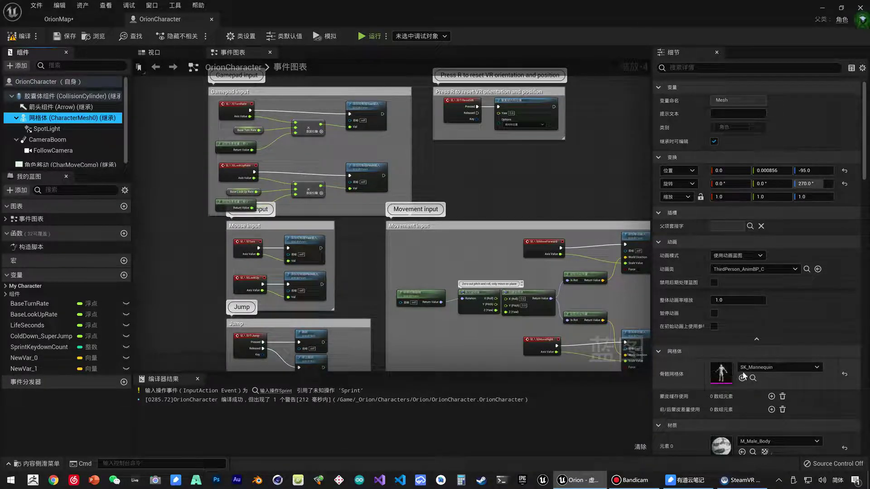
click(766, 367)
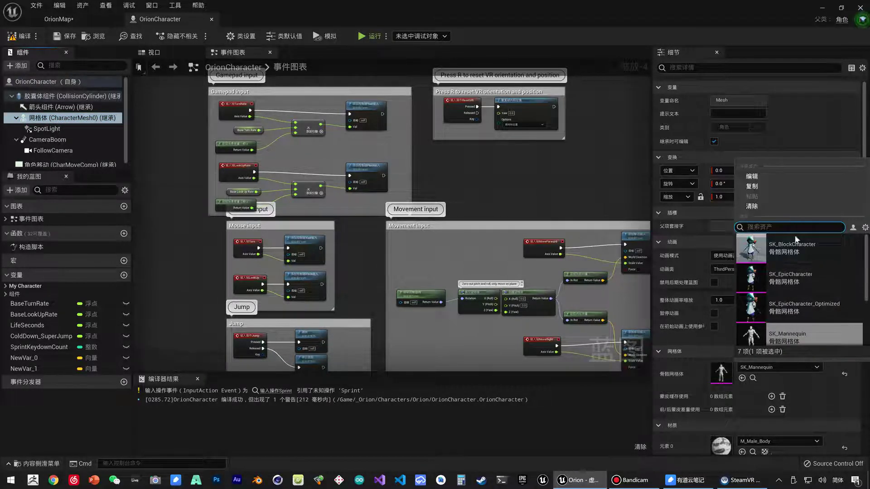
scroll(770, 242, down, 1)
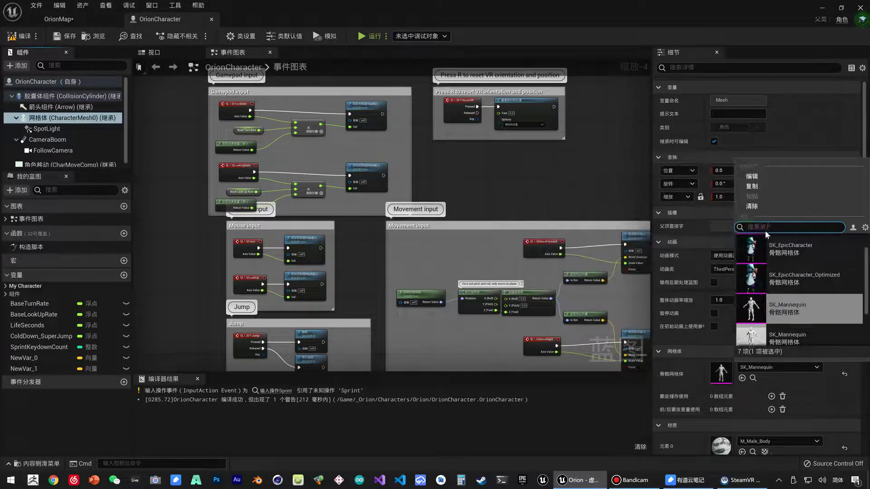
text(orion)
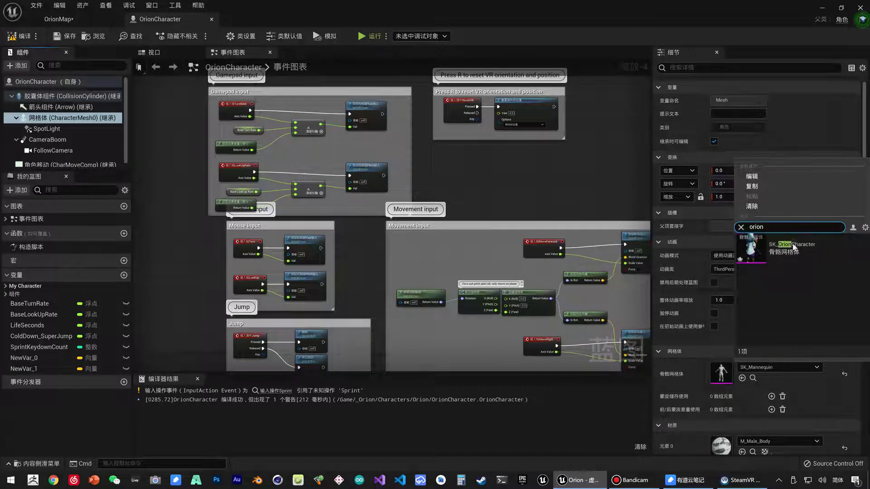
click(771, 244)
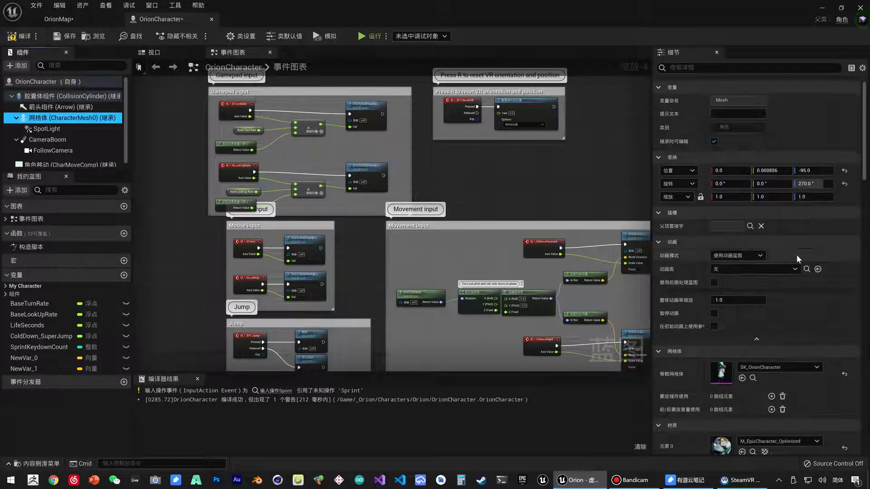
click(24, 36)
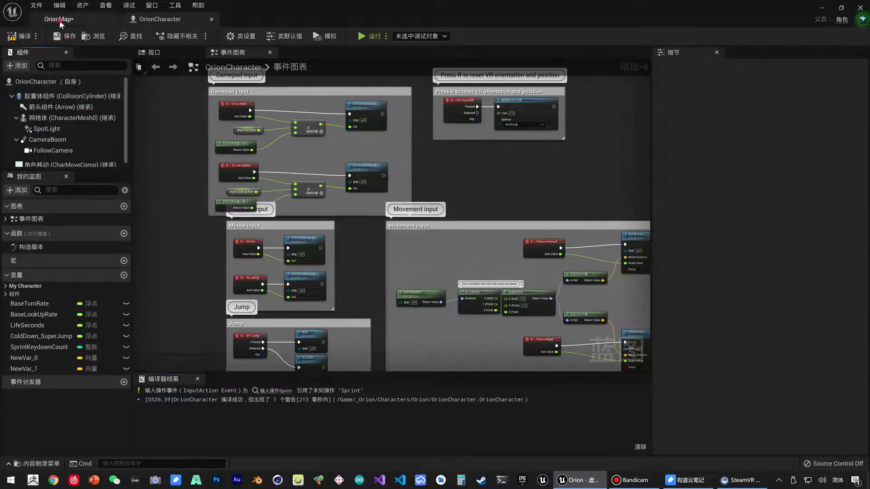
Play-test OrionMap by moving the character backward, left and right, and end the play session.
click(59, 21)
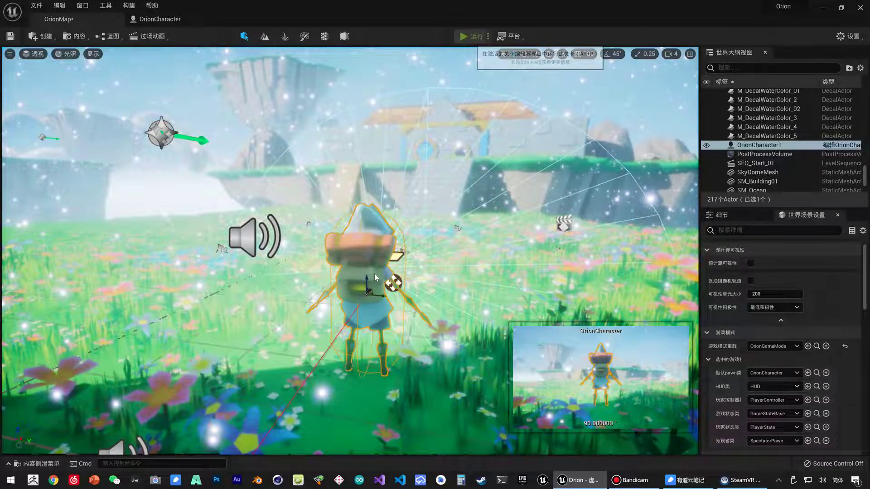
key(alt+p)
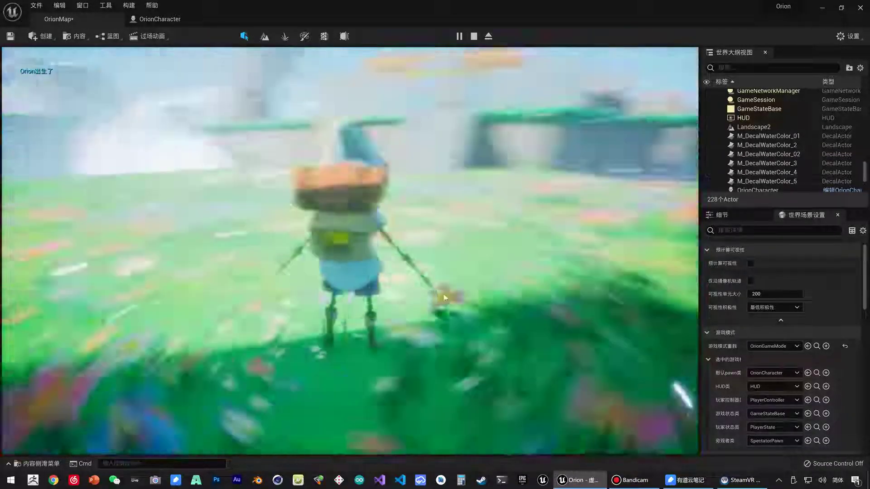
key(s)
key(a)
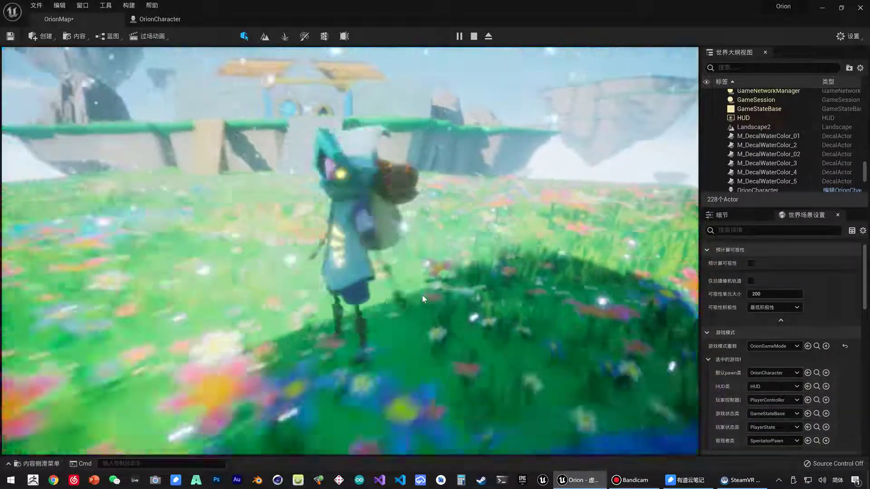
key(d)
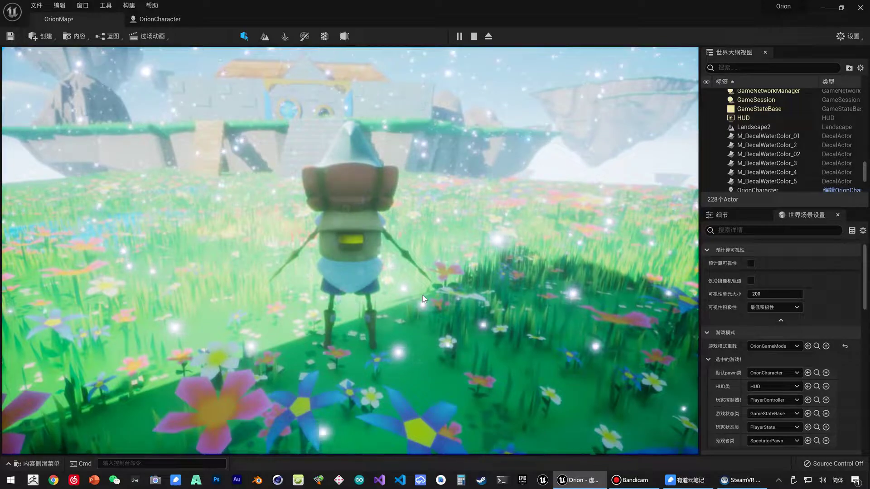
key(Escape)
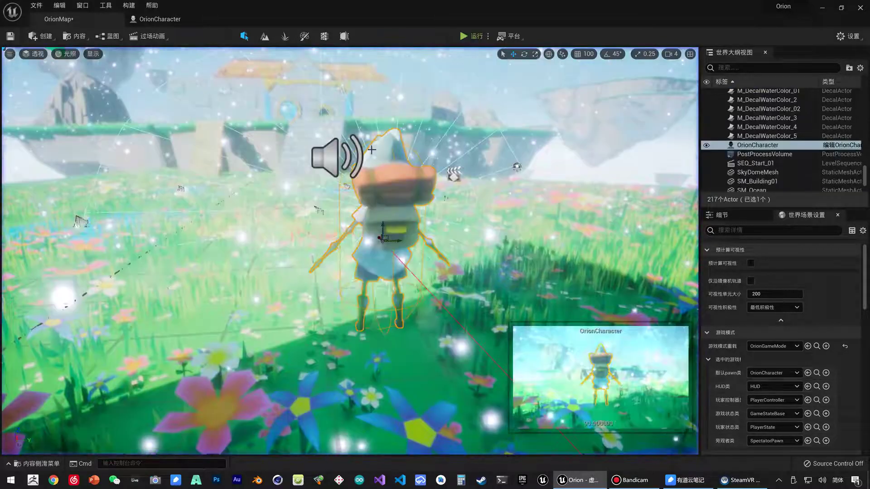
right_drag(384, 186, 356, 171)
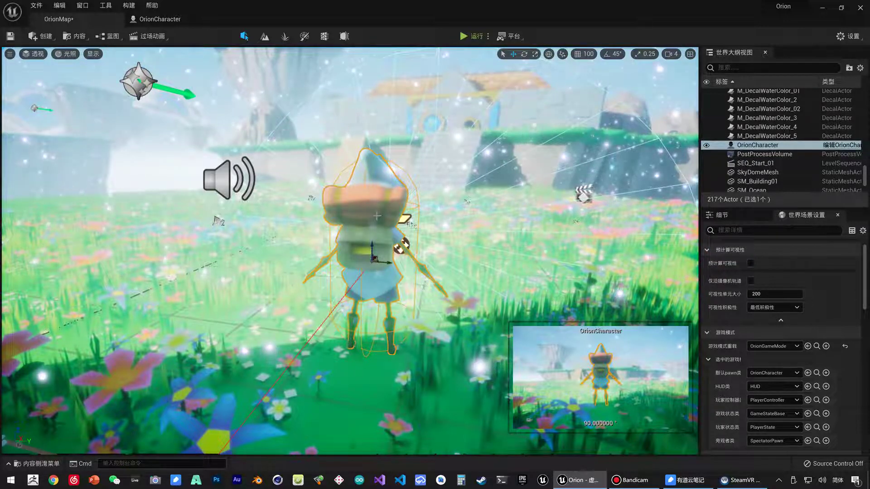
click(159, 19)
click(88, 21)
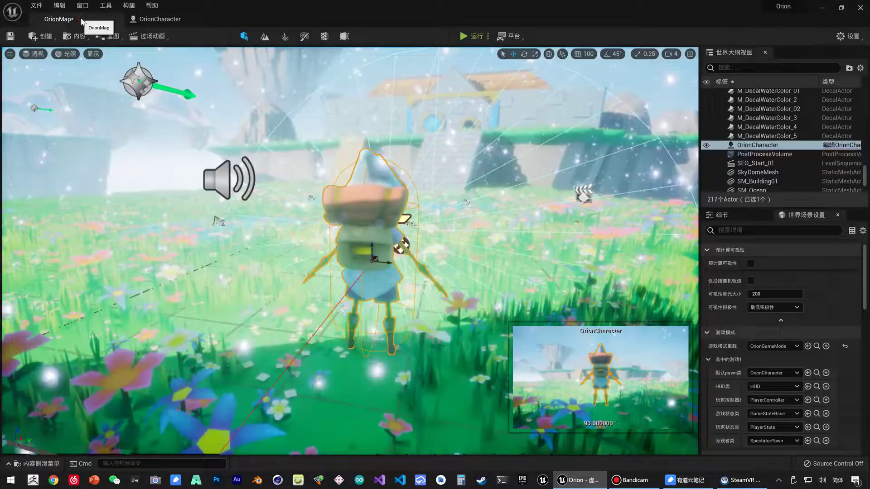